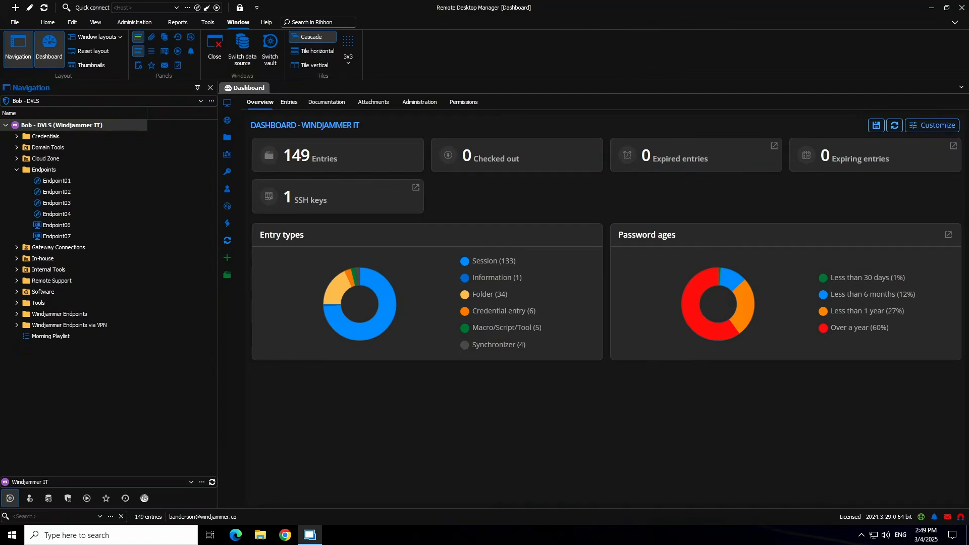
# Float the Navigation pane as an enlarged window over the dashboard and dock it back in place
pyautogui.rightClick(92, 94)
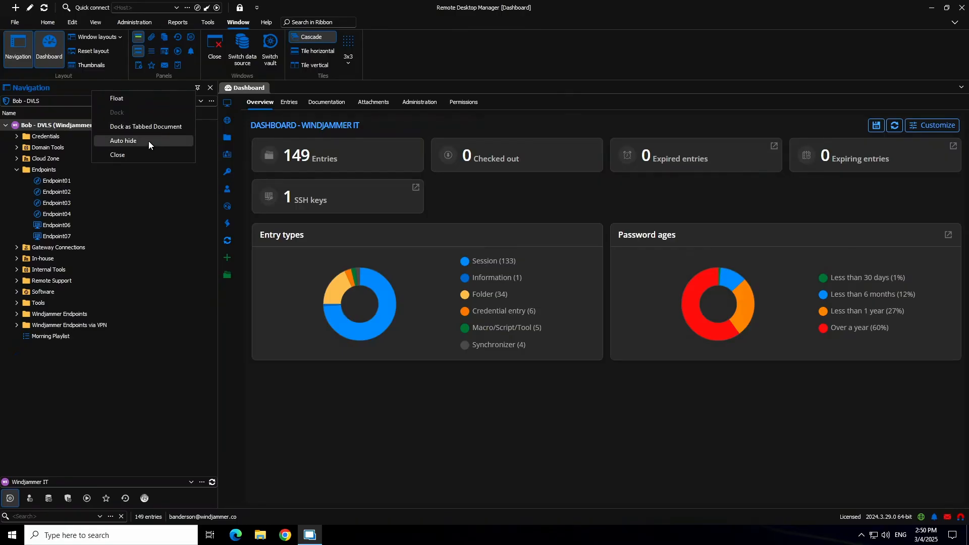
pyautogui.click(127, 99)
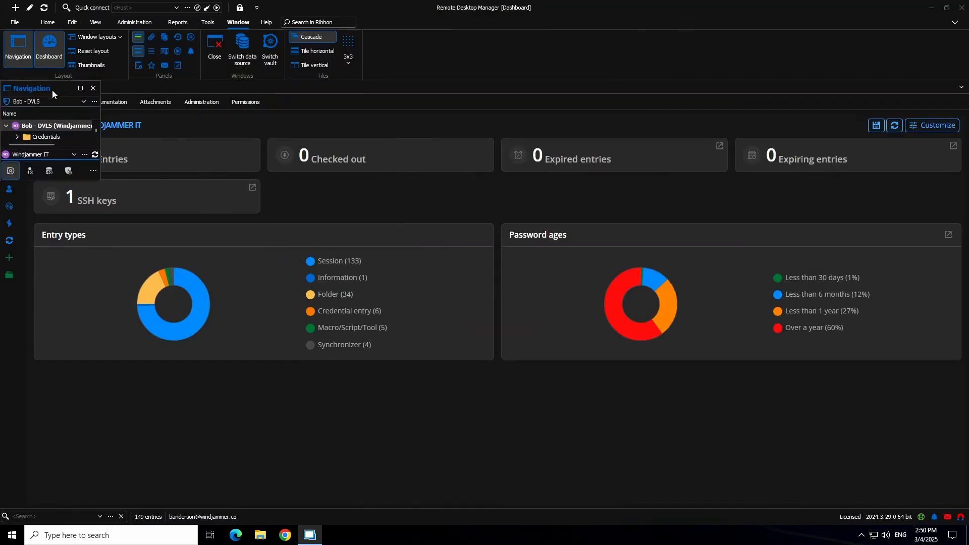
pyautogui.moveTo(52, 90); pyautogui.dragTo(129, 105)
pyautogui.moveTo(176, 193); pyautogui.dragTo(341, 450)
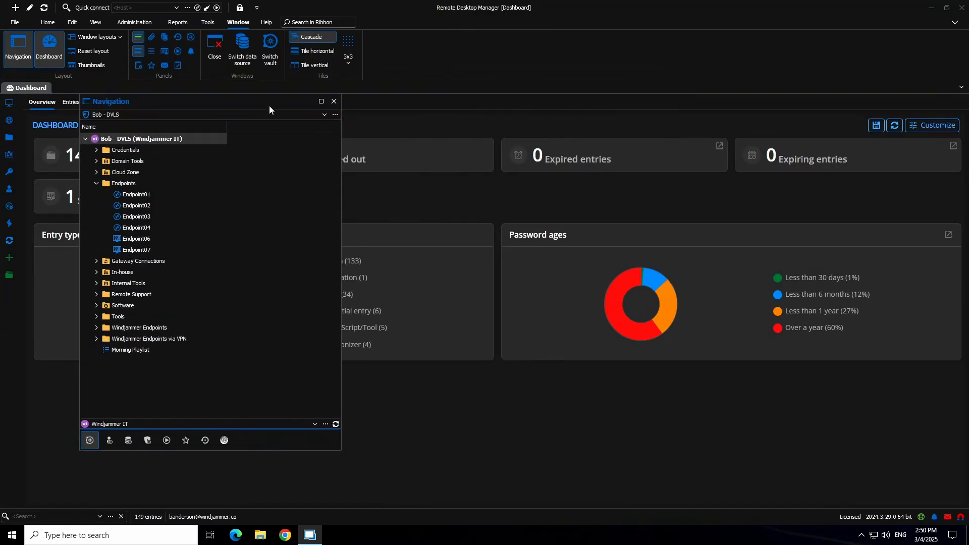
pyautogui.moveTo(255, 104); pyautogui.dragTo(244, 120)
pyautogui.rightClick(244, 118)
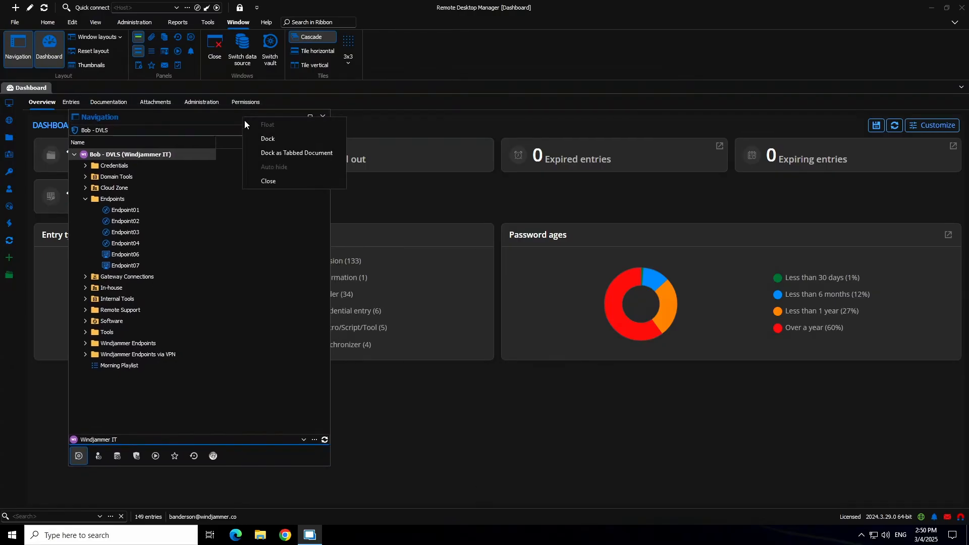
pyautogui.click(261, 137)
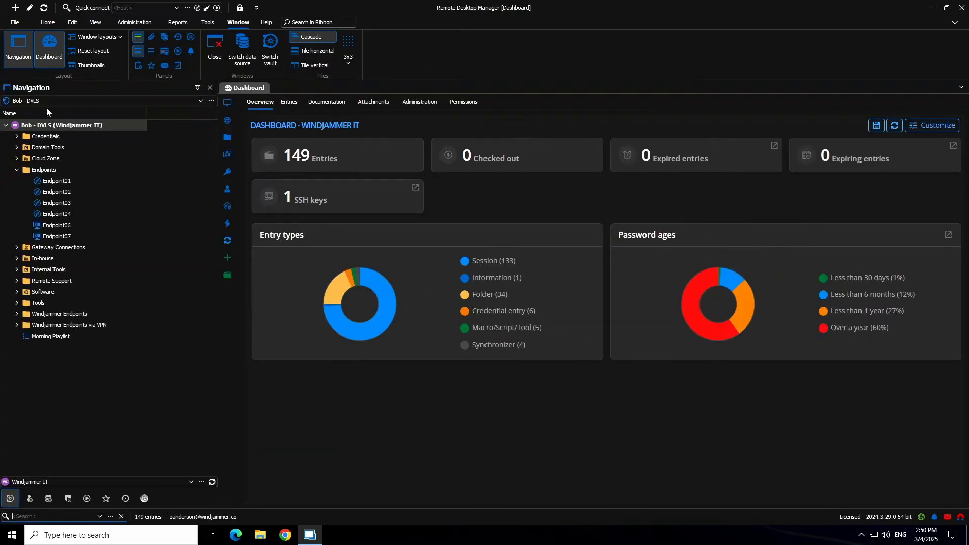
# Auto-hide the Navigation pane and restore it from its collapsed tab
pyautogui.rightClick(193, 90)
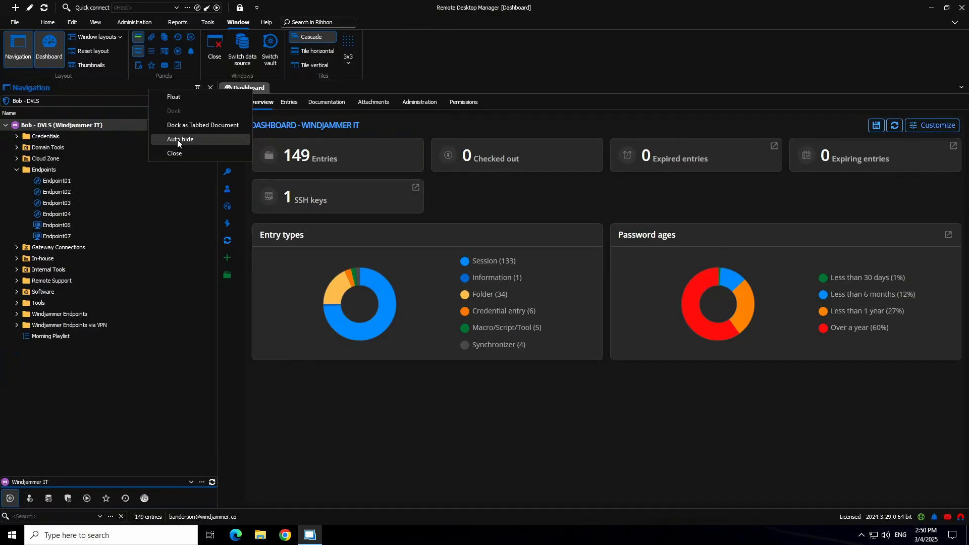
pyautogui.click(177, 139)
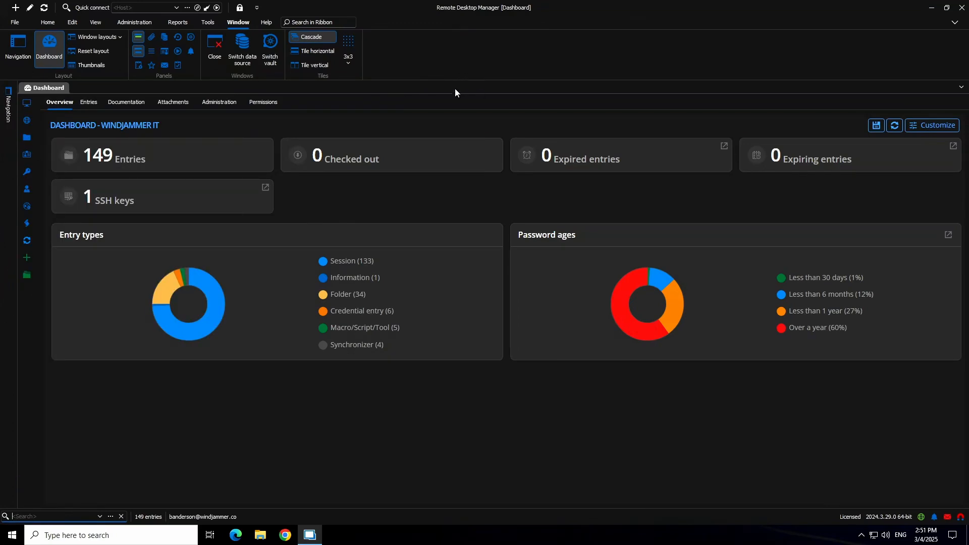
pyautogui.click(8, 108)
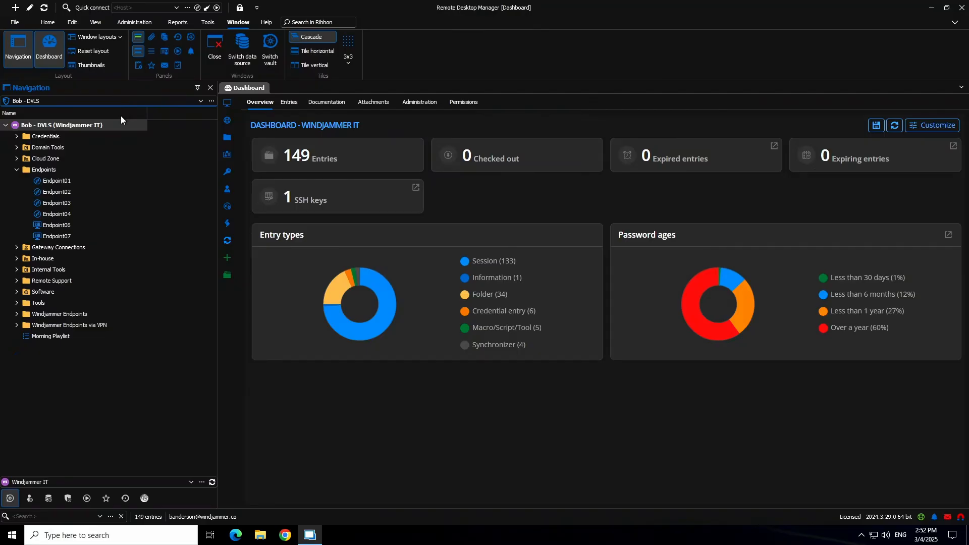
# Add the Description column from the column chooser beside the Name column of the Navigation pane
pyautogui.rightClick(124, 116)
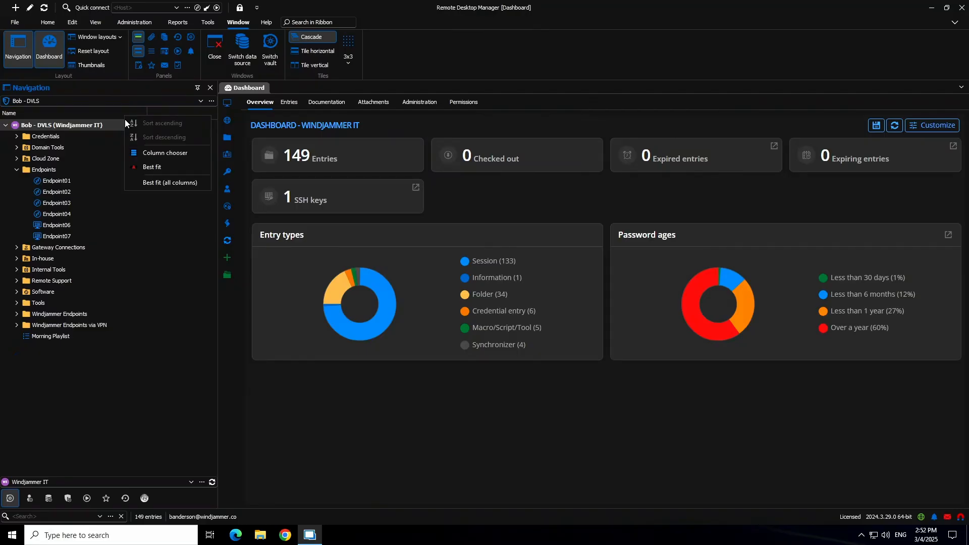
pyautogui.click(152, 155)
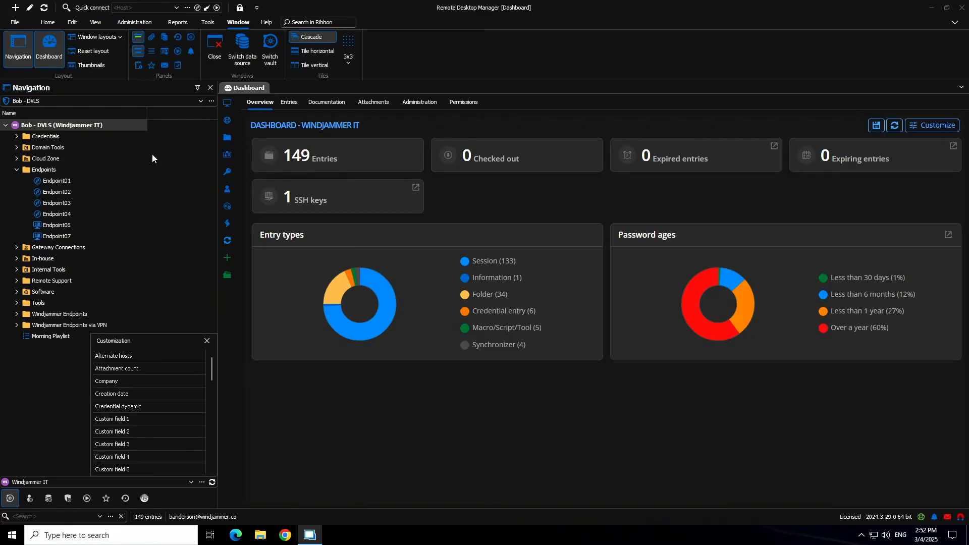
pyautogui.moveTo(127, 341); pyautogui.dragTo(135, 180)
pyautogui.scroll(-2, 147, 214)
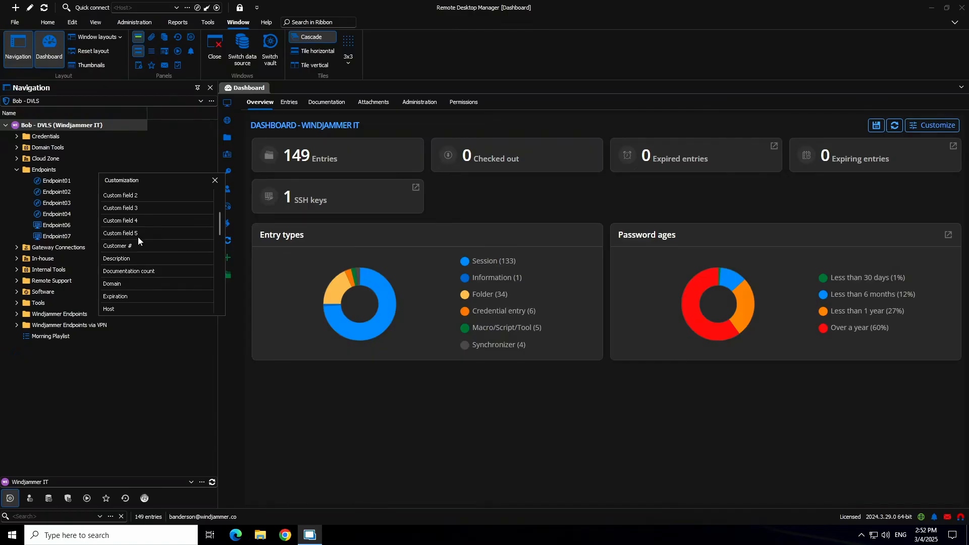
pyautogui.scroll(-2, 138, 235)
pyautogui.scroll(-1, 137, 234)
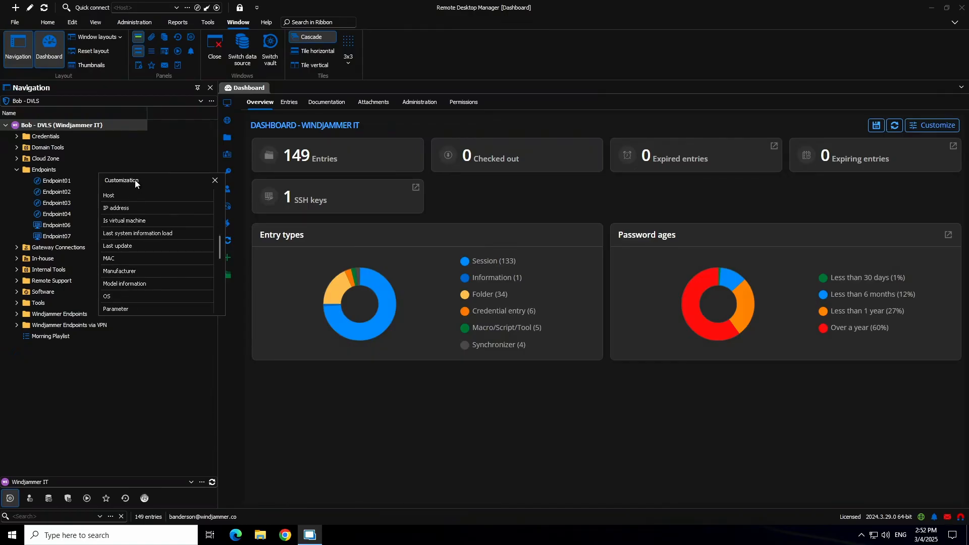
pyautogui.scroll(2, 125, 247)
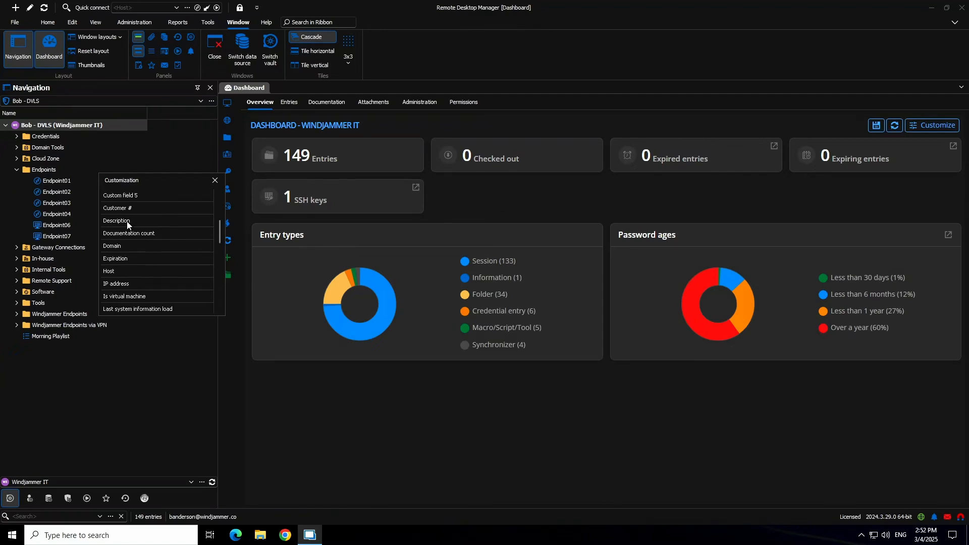
pyautogui.moveTo(127, 225); pyautogui.dragTo(171, 116)
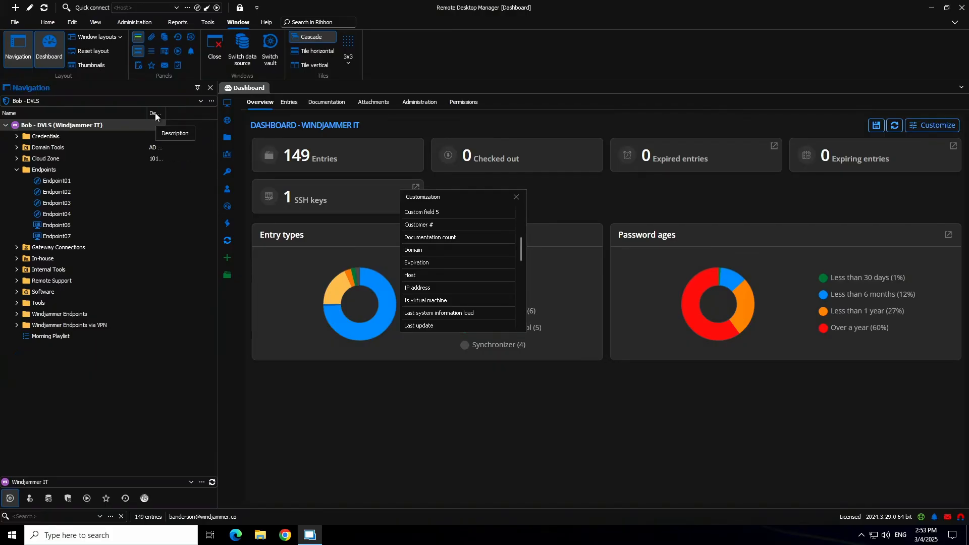
# Apply Best fit to the Description column, and Best fit (all columns) to the whole Navigation list
pyautogui.rightClick(155, 114)
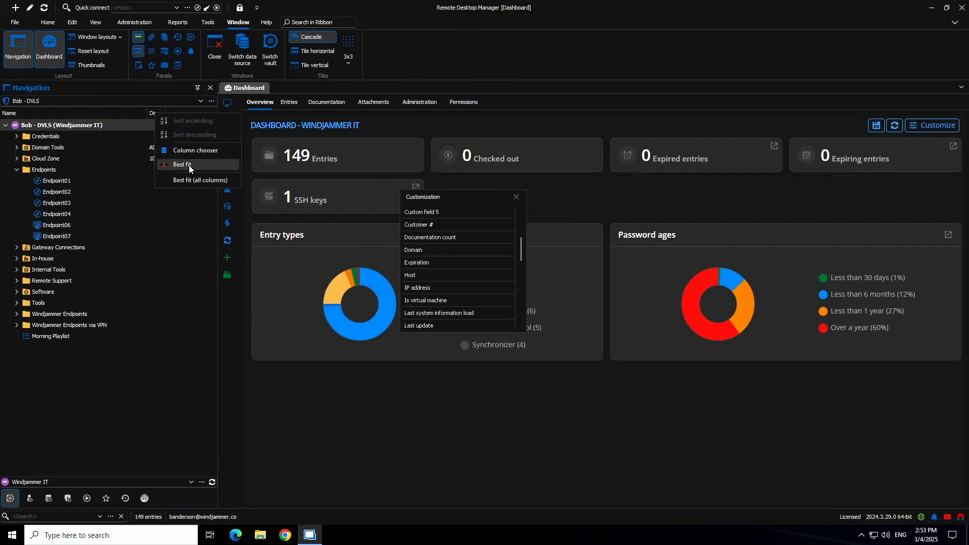
pyautogui.click(189, 165)
pyautogui.rightClick(156, 113)
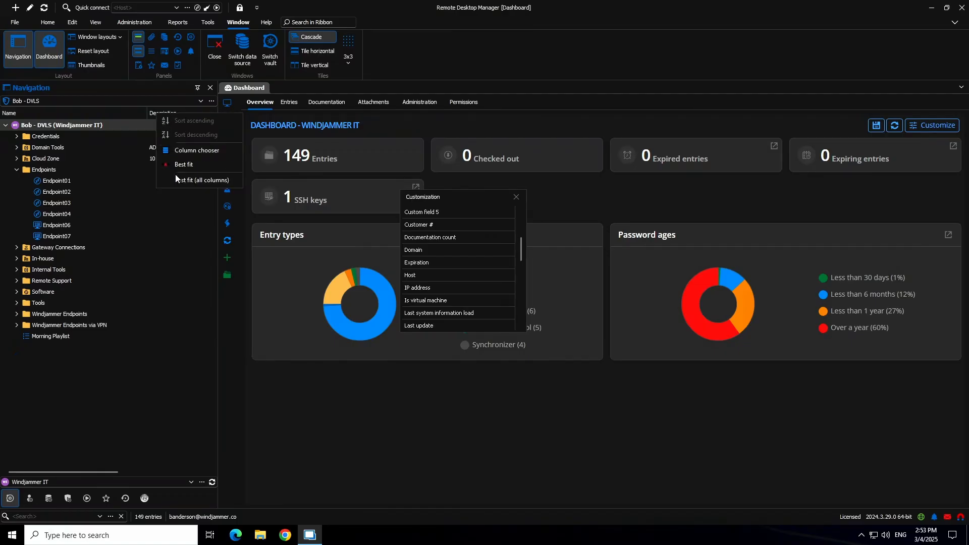
pyautogui.click(210, 181)
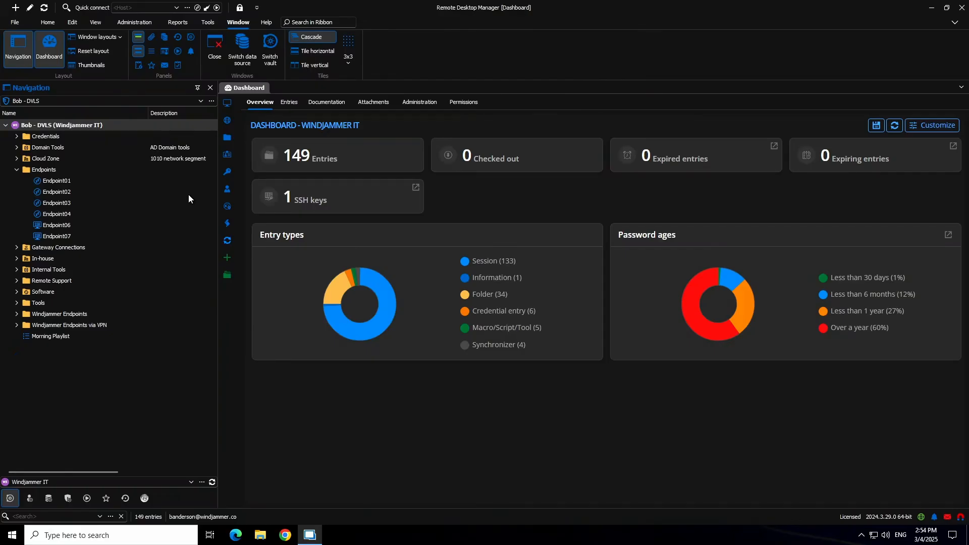
# Open Endpoint01's properties and bring up its Sort priority value for editing in the User interface settings
pyautogui.click(53, 182)
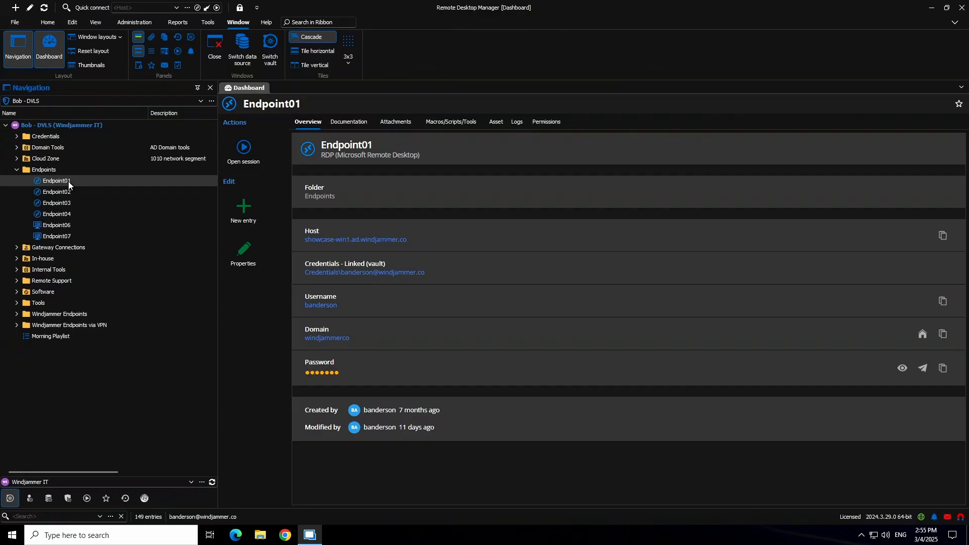
pyautogui.rightClick(67, 183)
pyautogui.click(103, 516)
pyautogui.click(307, 171)
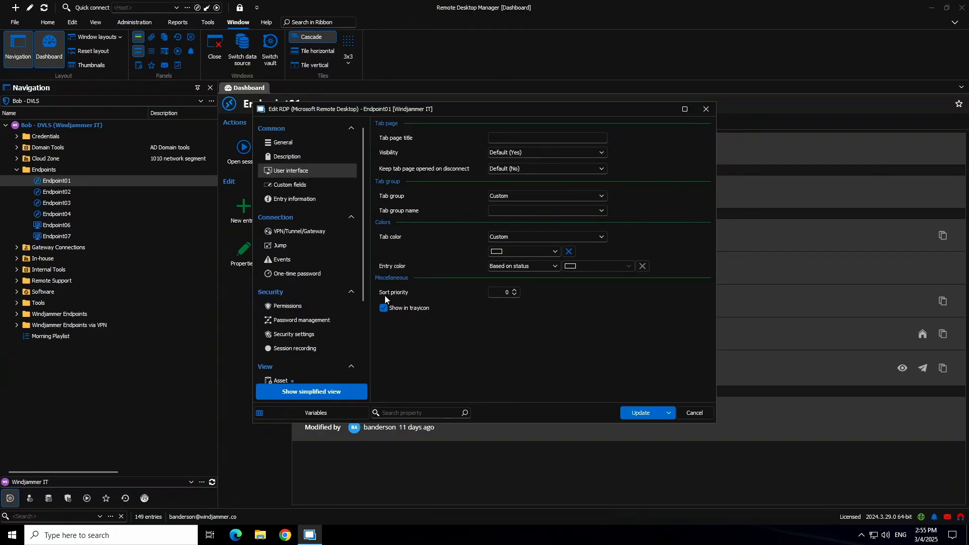
pyautogui.click(506, 293)
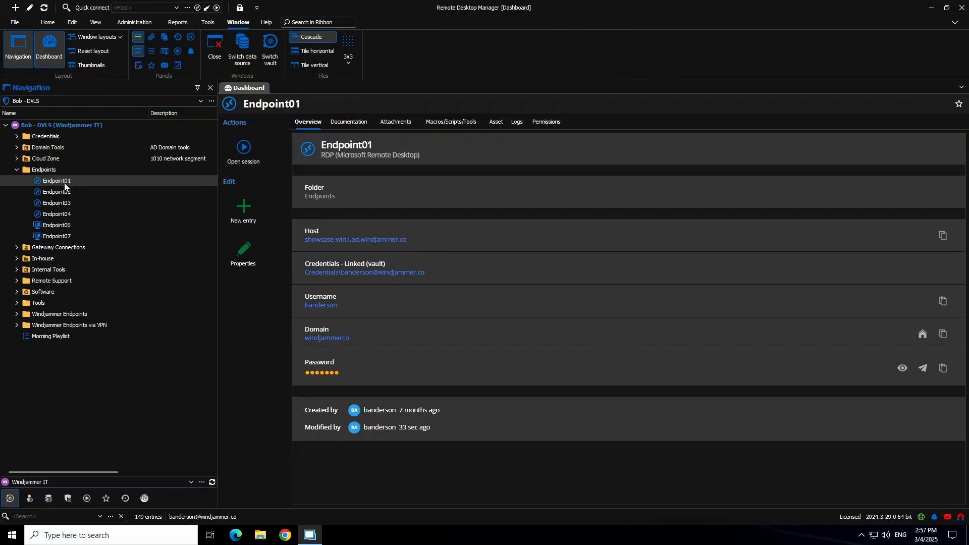
# Select multiple entries in the navigation tree, from Endpoint01 to Endpoint04 plus the In-house and Internal Tools folders
pyautogui.keyDown('ctrl'); pyautogui.click(62, 183); pyautogui.keyUp('ctrl')
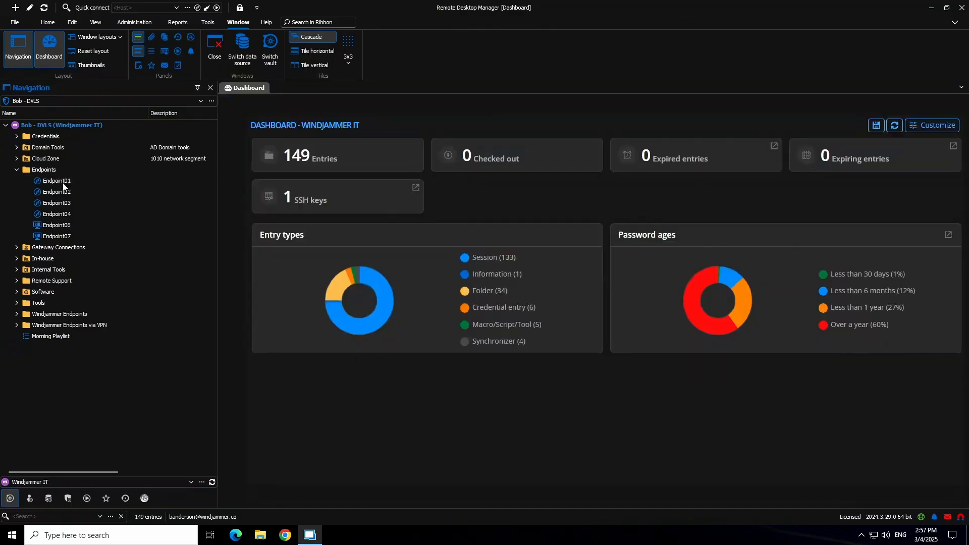
pyautogui.keyDown('ctrl'); pyautogui.click(63, 182); pyautogui.keyUp('ctrl')
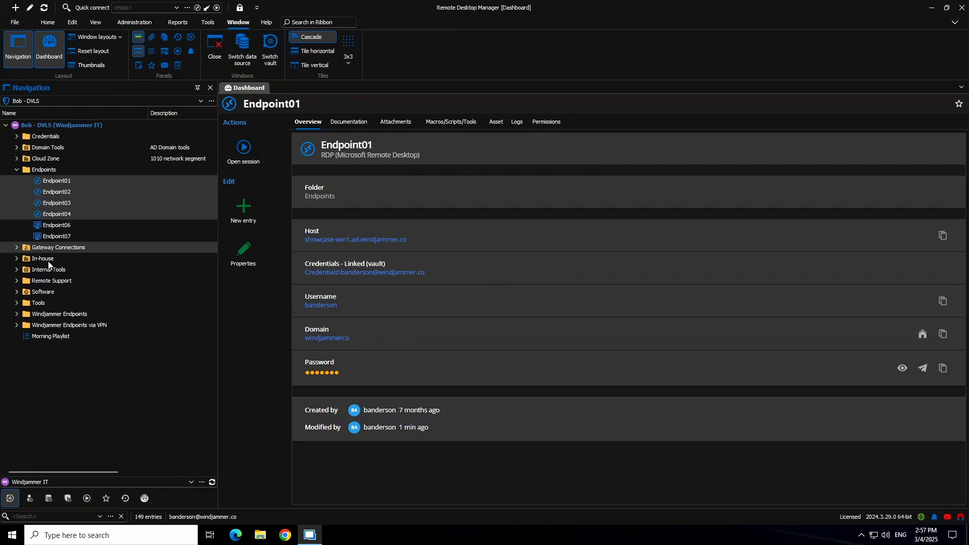
pyautogui.keyDown('ctrl'); pyautogui.click(49, 261); pyautogui.keyUp('ctrl')
pyautogui.keyDown('ctrl'); pyautogui.click(49, 269); pyautogui.keyUp('ctrl')
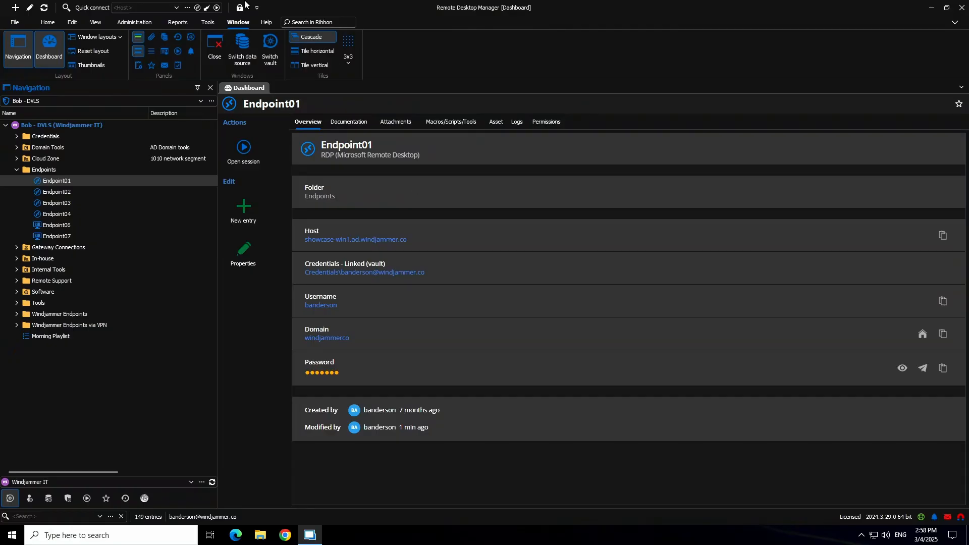
# Open the application layout reset options and exclude Columns size and position from the reset
pyautogui.click(94, 52)
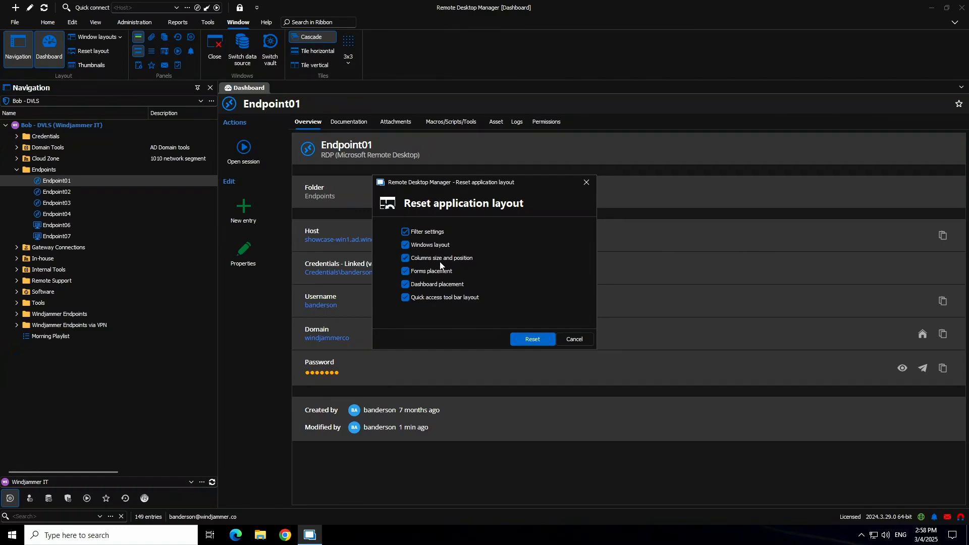
pyautogui.click(405, 258)
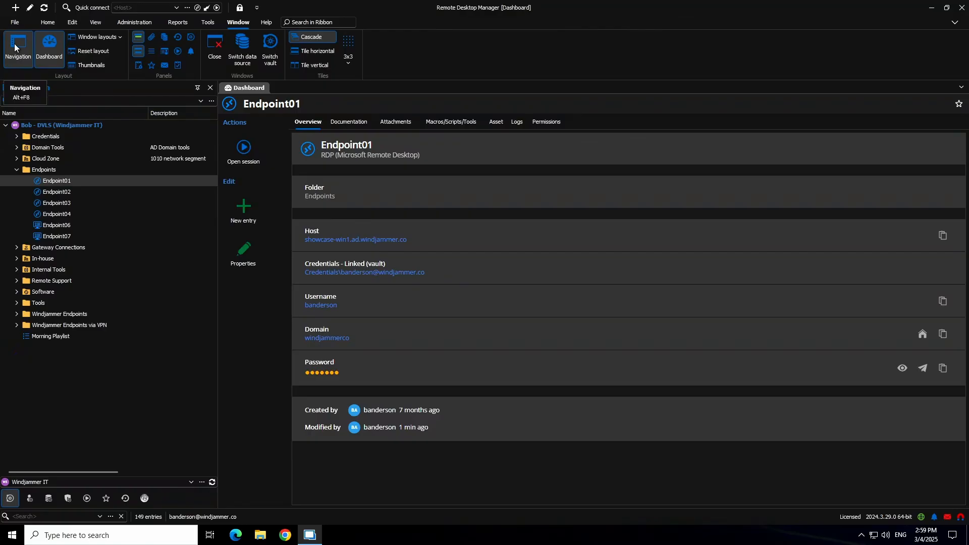
# Close the Navigation pane and show it again
pyautogui.click(212, 89)
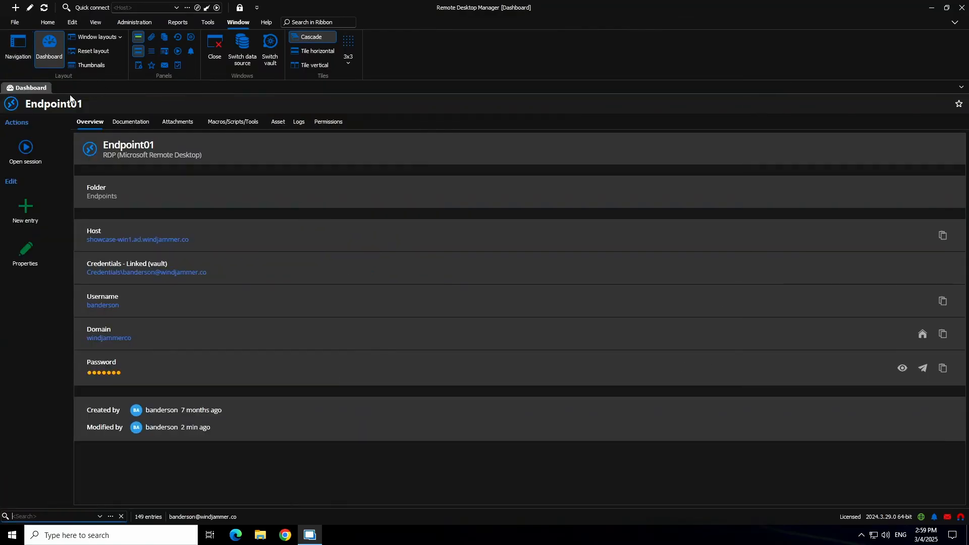
pyautogui.click(25, 56)
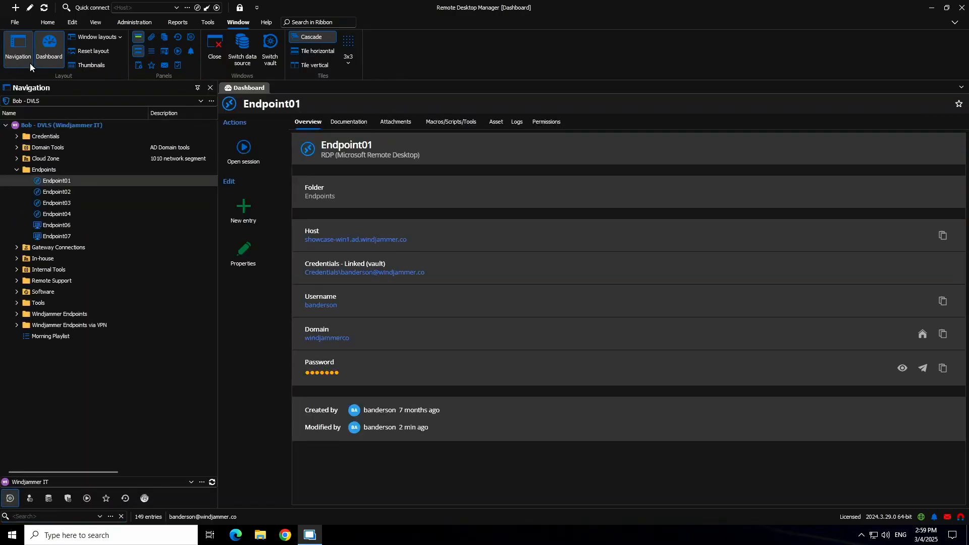